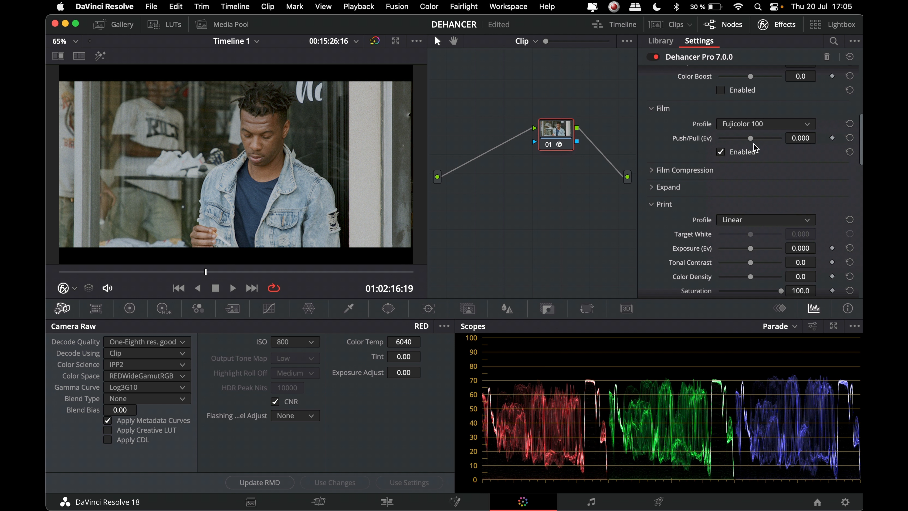
Try a film Push/Pull of about -0.24 EV and reset it to its default.
mouse_move(750, 139)
left_mouse_down()
mouse_move(720, 141)
mouse_move(780, 153)
mouse_move(747, 150)
left_mouse_up()
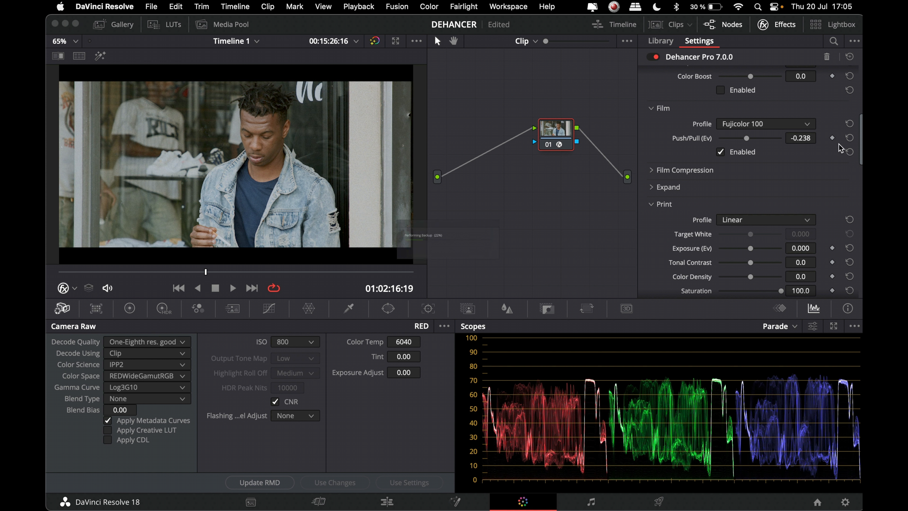
left_click(849, 138)
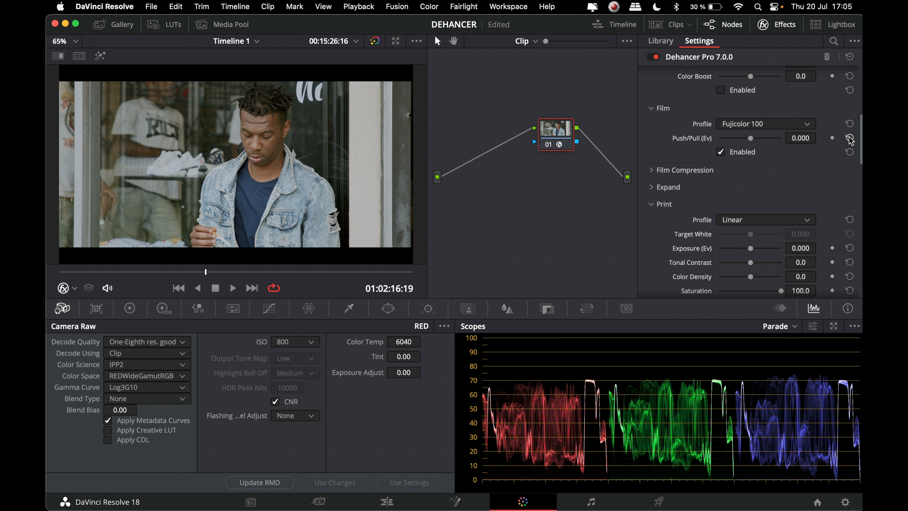
Set the Print profile to Kodak 2383 Print Film, comparing it against the Linear profile.
scroll(772, 224, "down", 3)
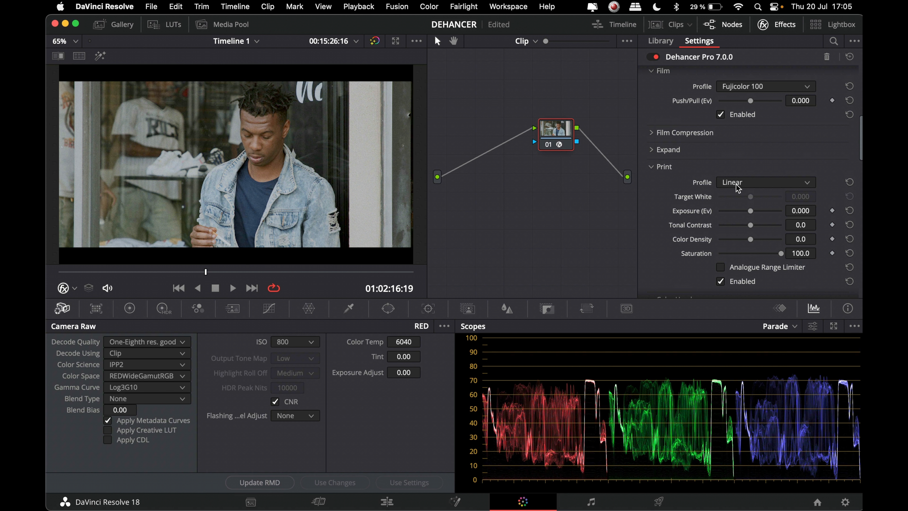
left_click(739, 185)
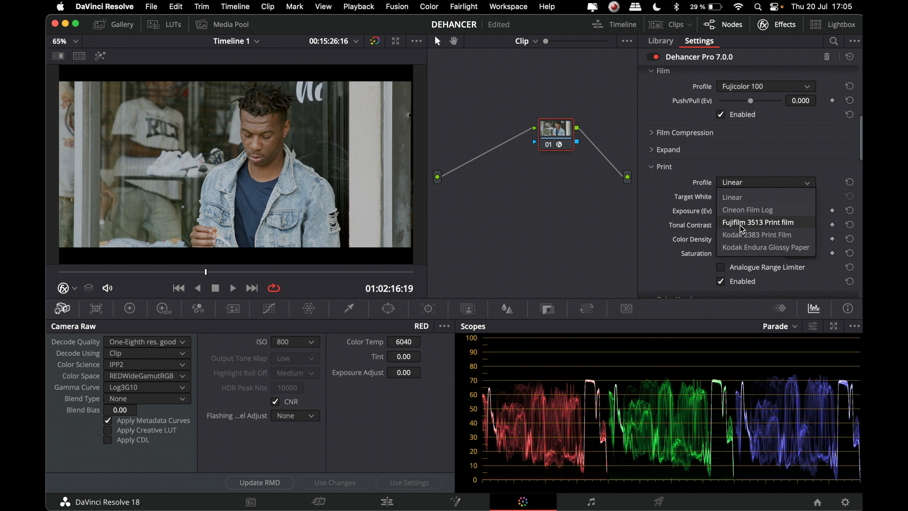
left_click(743, 235)
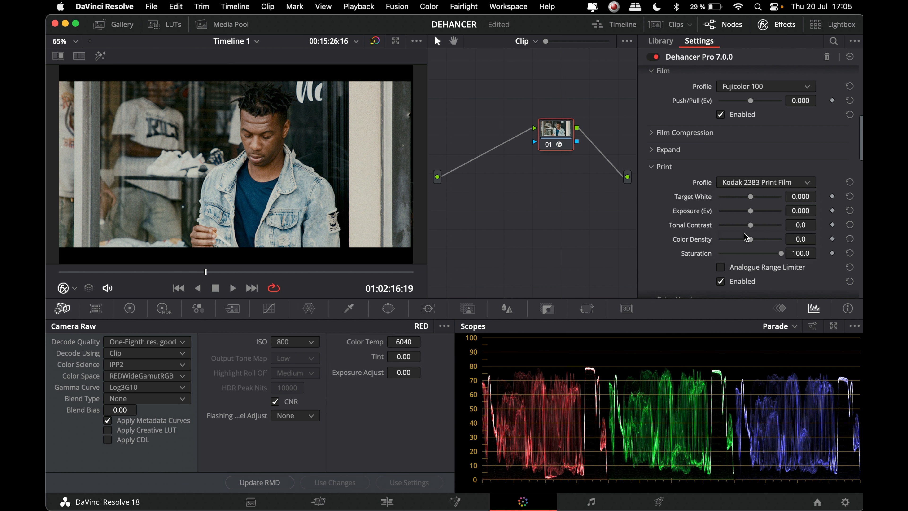
left_click(757, 183)
left_click(746, 198)
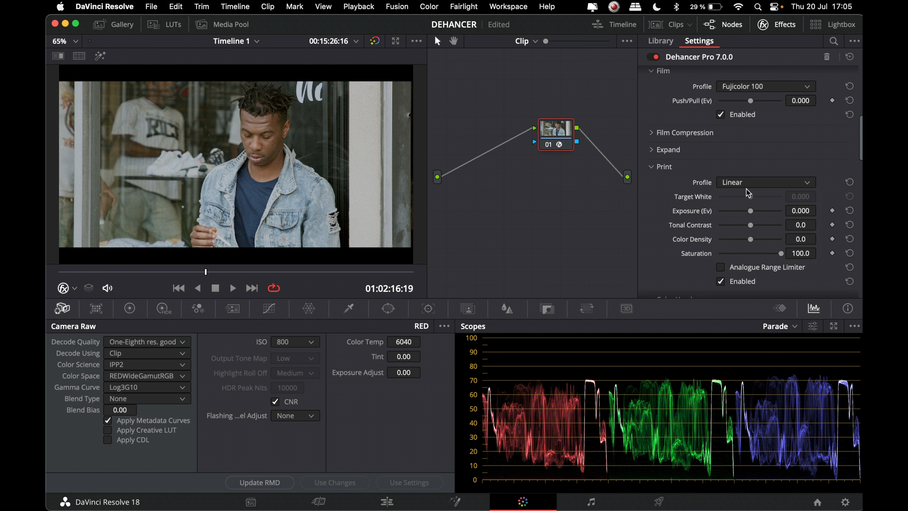
left_click(748, 183)
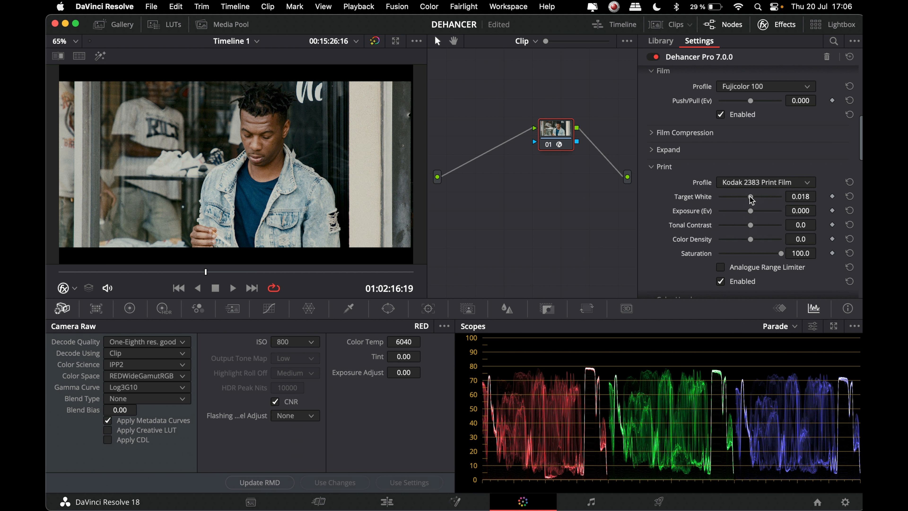
Test the print's Target White at its default of 0, and set Exposure to about -0.03 EV and Tonal Contrast to about 2.3.
mouse_move(752, 199)
left_mouse_down()
mouse_move(783, 199)
mouse_move(704, 196)
mouse_move(735, 199)
left_mouse_up()
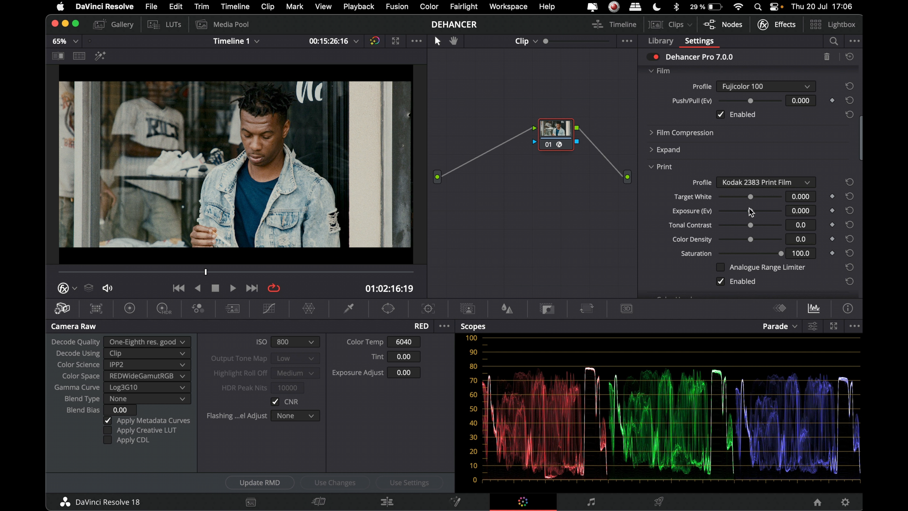
mouse_move(750, 211)
left_mouse_down()
mouse_move(731, 211)
mouse_move(790, 216)
mouse_move(752, 213)
left_mouse_up()
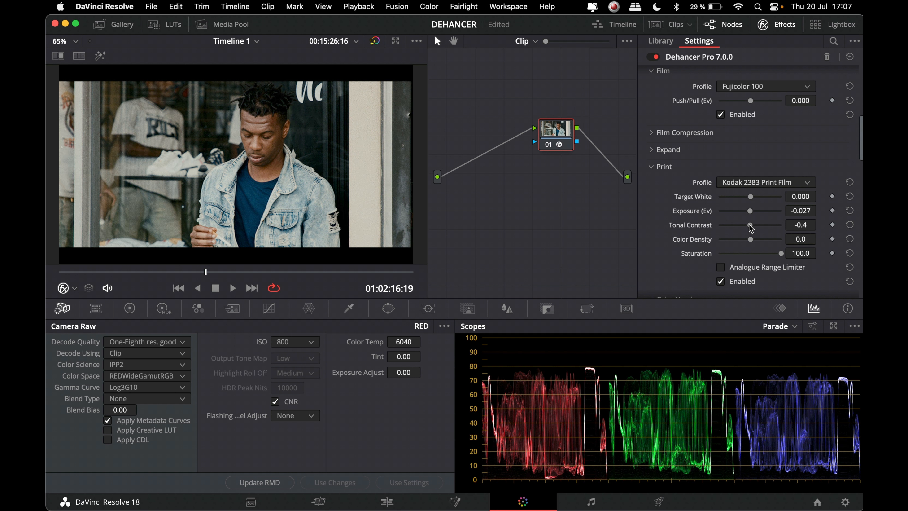
mouse_move(751, 228)
left_mouse_down()
mouse_move(763, 229)
mouse_move(753, 229)
left_mouse_up()
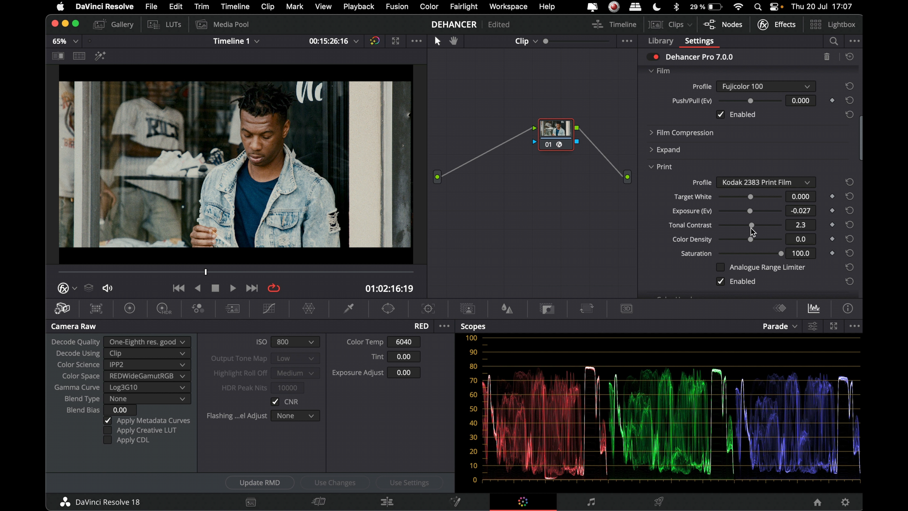
Try out lower and higher amounts of the print's Color Density and Saturation.
mouse_move(749, 239)
left_mouse_down()
mouse_move(739, 239)
mouse_move(782, 242)
mouse_move(736, 238)
left_mouse_up()
left_click_drag(778, 253, 806, 252)
In the Input settings, set Exposure Comp. to about -0.08 and Temperature Comp. to about 0.9.
left_click_drag(751, 148, 750, 148)
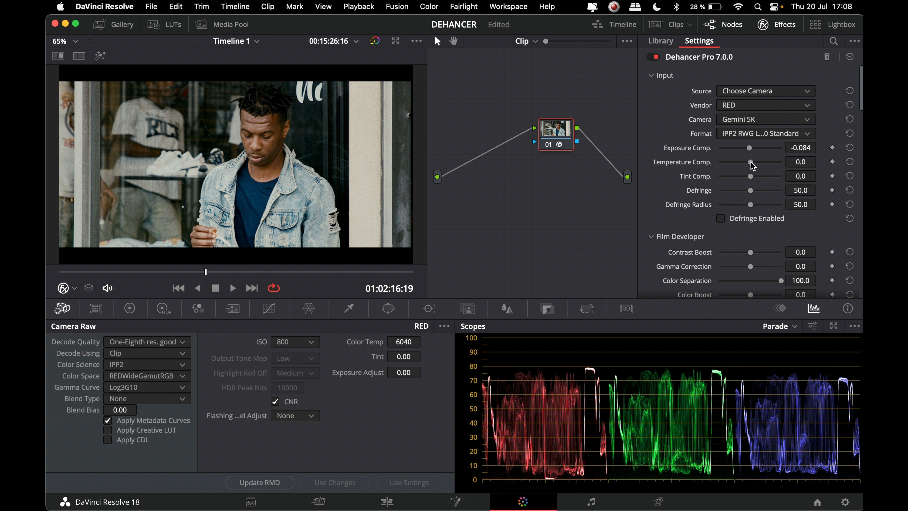
mouse_move(752, 165)
left_mouse_down()
mouse_move(742, 165)
mouse_move(759, 166)
mouse_move(751, 169)
left_mouse_up()
Compare the clip full screen with the grade bypassed and enabled several times.
key("super+f")
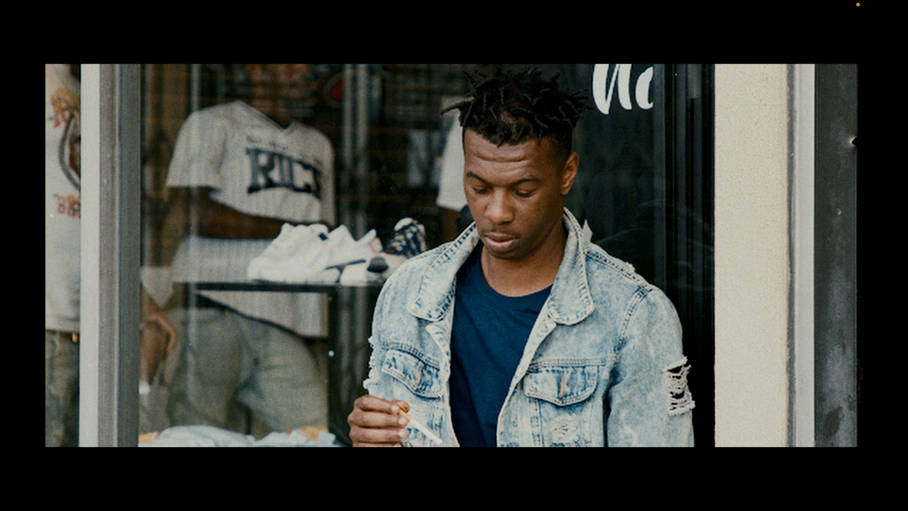
key("shift+d")
key("shift+d")
key("shift+d")
key("shift+d")
key("shift+d")
key("shift+d")
key("Escape")
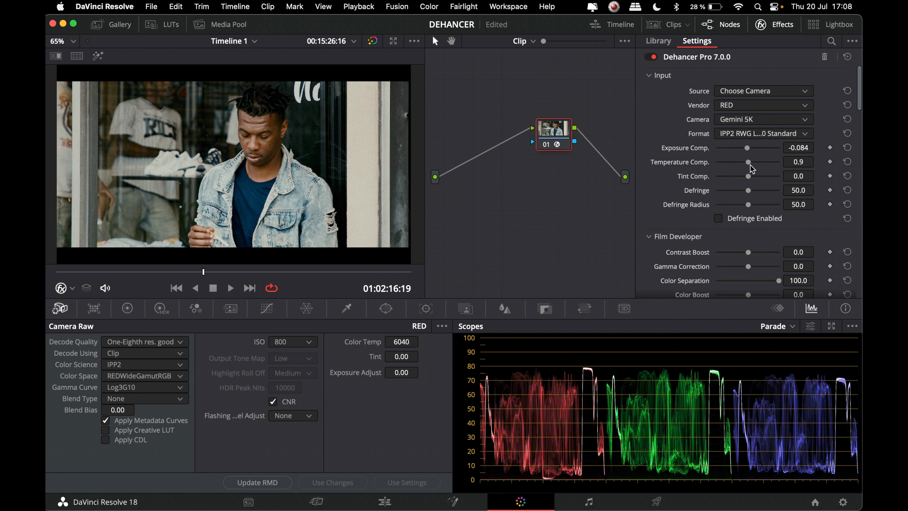
Check the man's skin tone on the Vectorscope using the viewer's Qualifier control, and save the project.
left_click(793, 326)
left_click(790, 369)
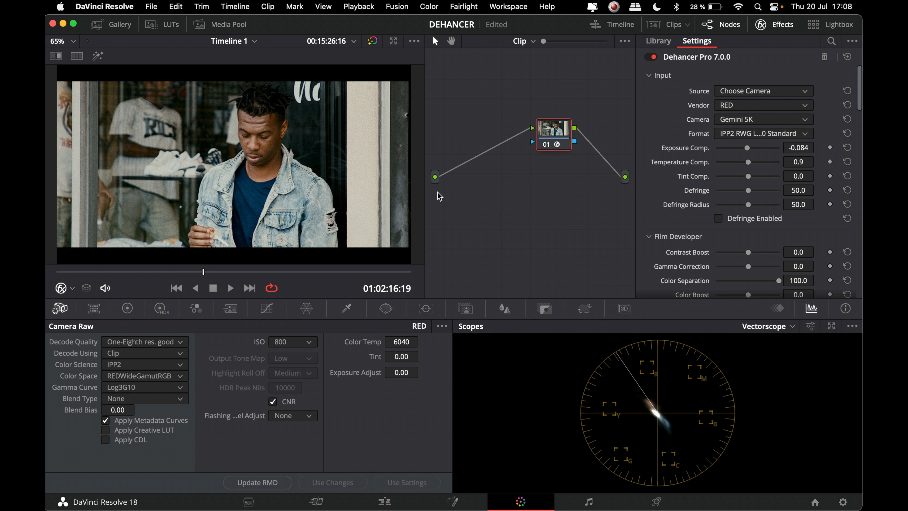
left_click(74, 288)
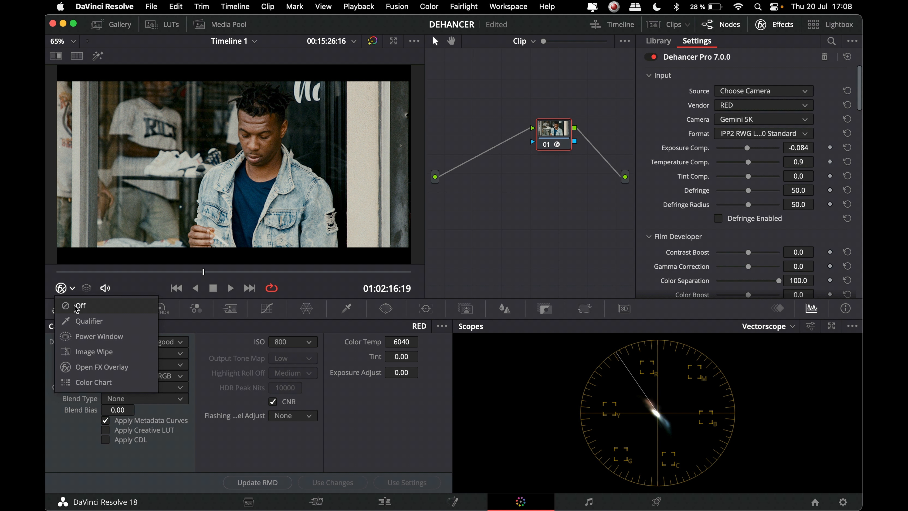
left_click(86, 319)
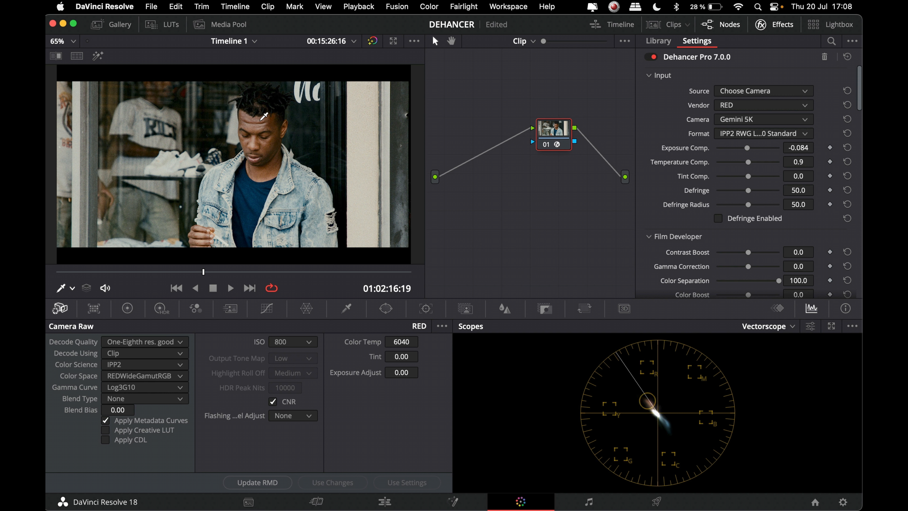
key("super+s")
Enable the Film Developer, testing its Contrast Boost at -100 and raising it to about -6.4.
scroll(697, 248, "down", 3)
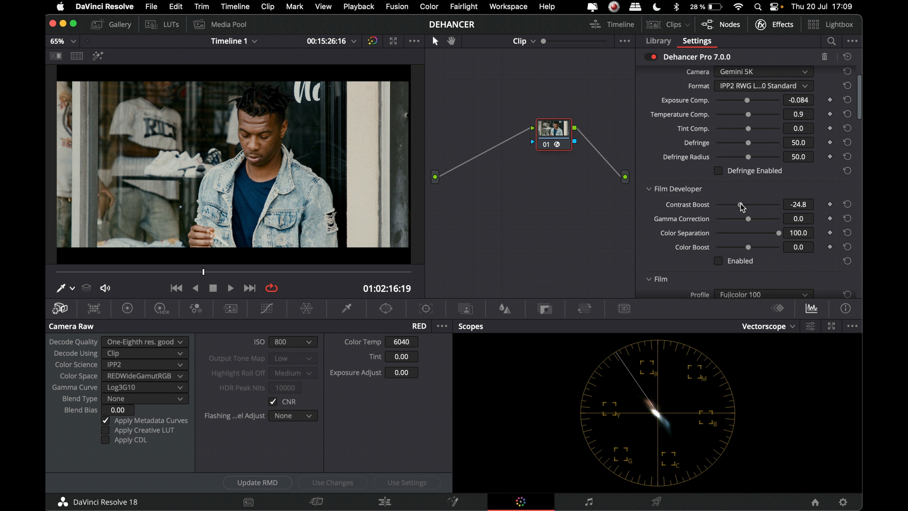
left_click_drag(798, 208, 633, 217)
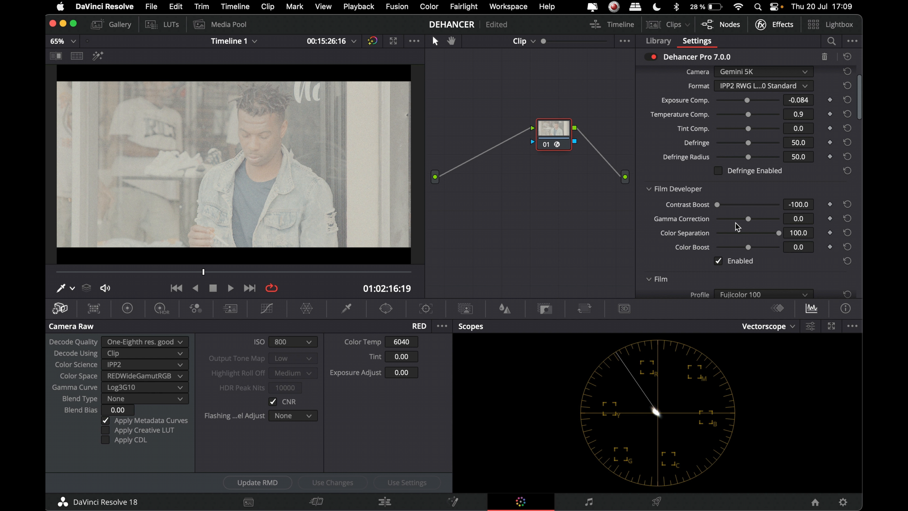
left_click_drag(720, 207, 743, 211)
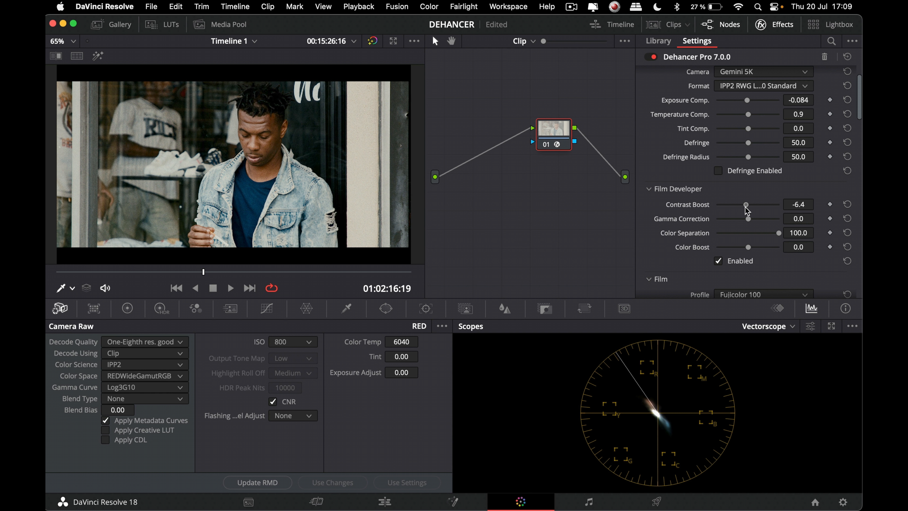